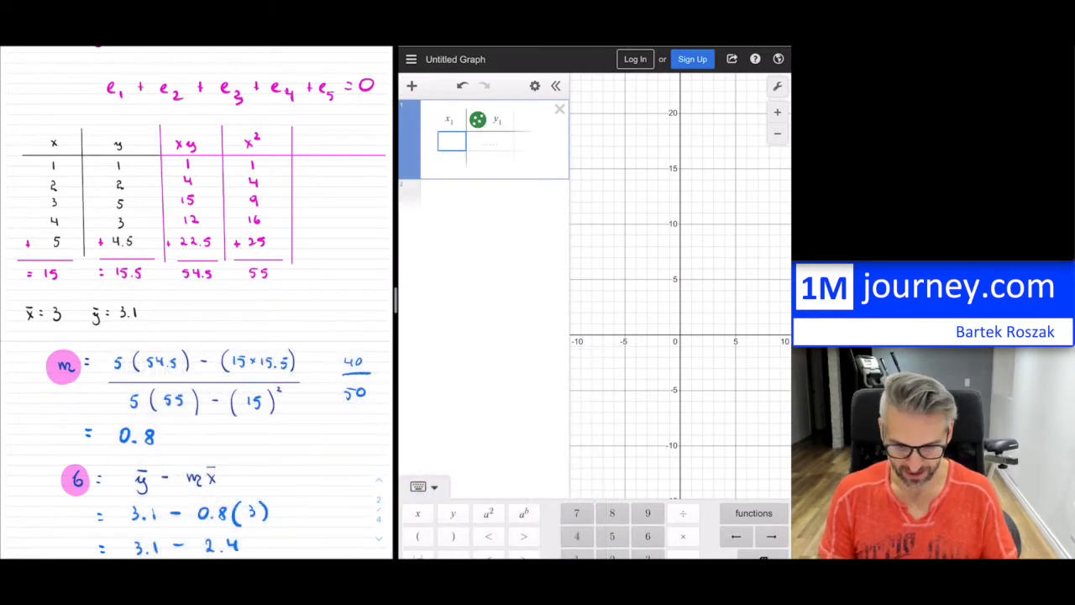
Step: Fill the first three rows of the x₁/y₁ table with the points (1, 1), (2, 2) and (3, 5)
text(1)
key(Tab)
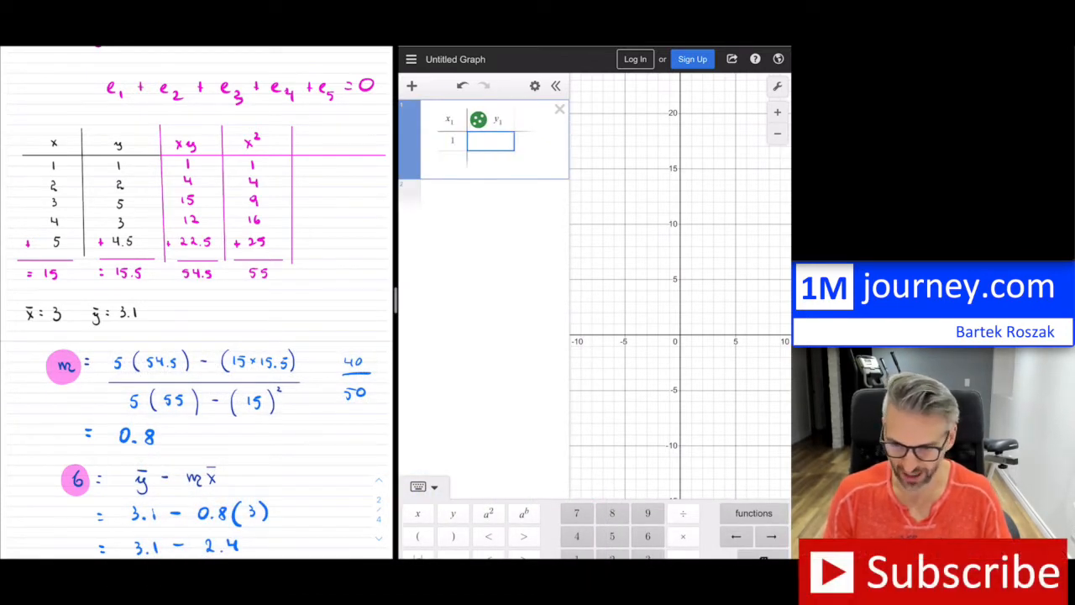
text(1)
key(Return)
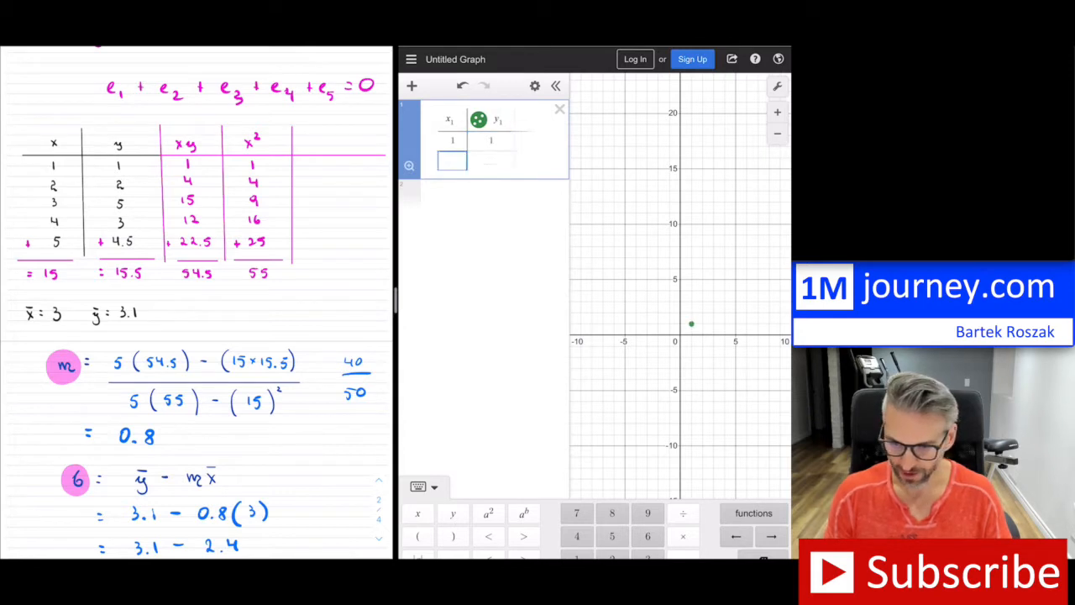
text(2)
key(Tab)
text(2)
key(Return)
text(3)
key(Tab)
text(5)
key(Return)
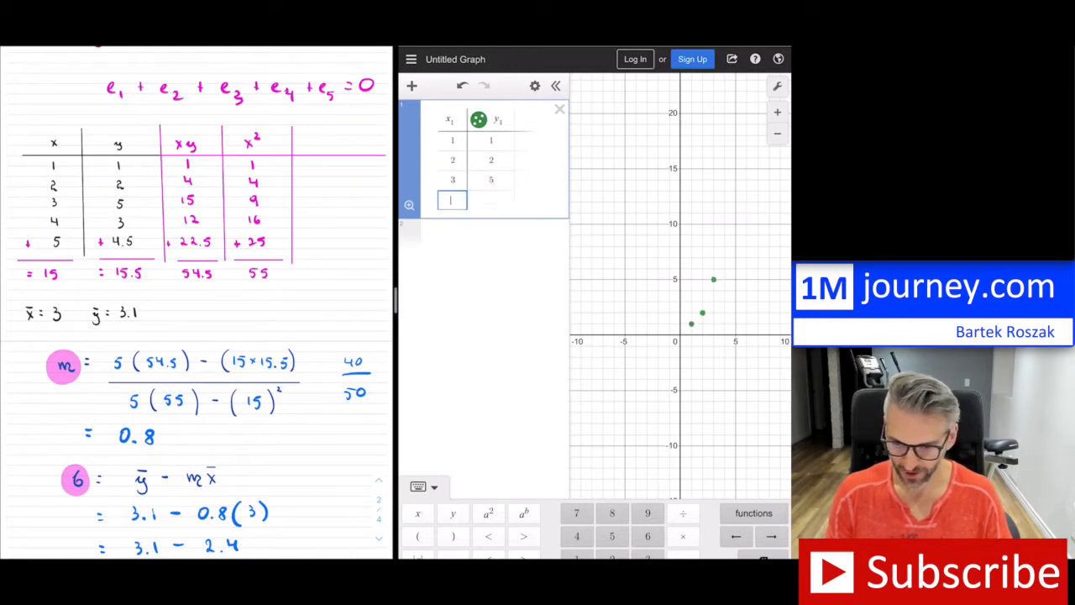
Step: Complete the x₁/y₁ table with the points (4, 3) and (5, 4.5)
text(4)
key(Tab)
text(3)
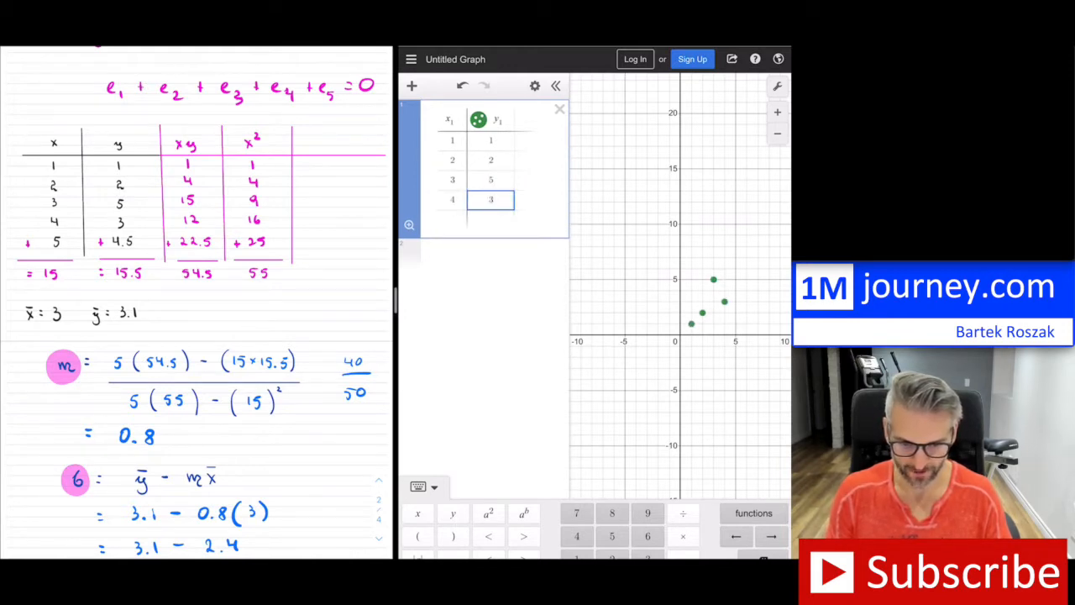
key(Return)
text(5)
key(Tab)
text(4.5)
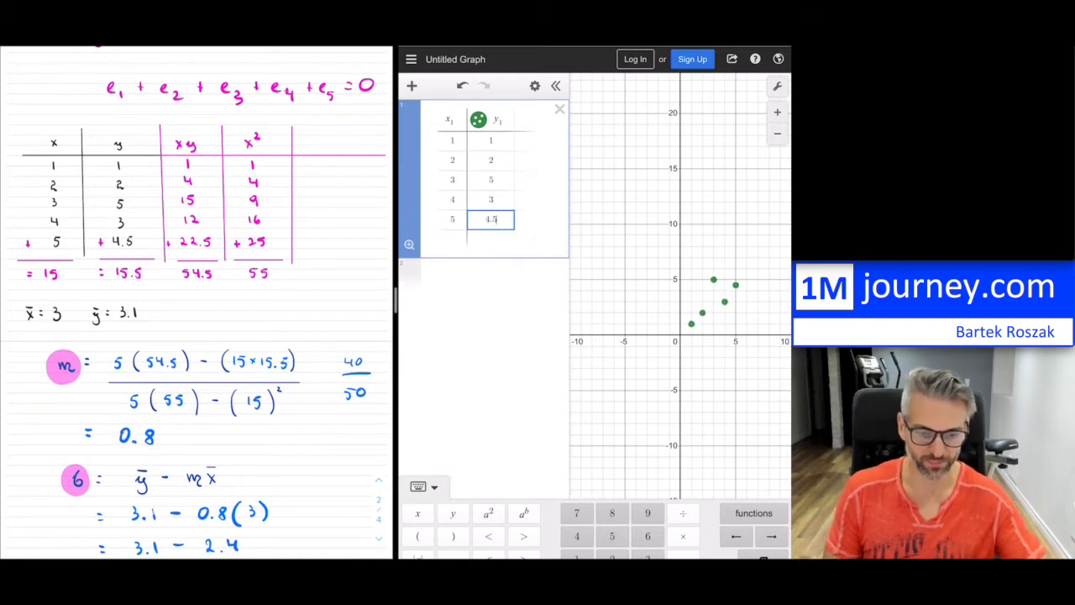
Step: Enter y₁ as a new expression below the data table
scroll(719, 335, up, 5)
scroll(629, 335, down, 2)
drag(681, 336, 667, 314)
scroll(719, 331, up, 4)
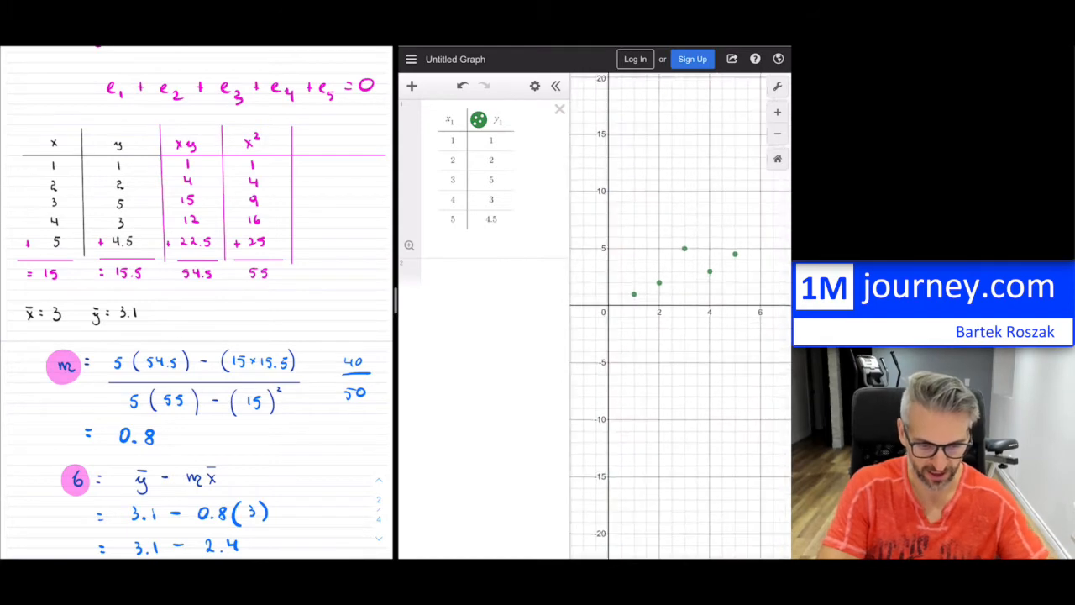
scroll(719, 328, up, 3)
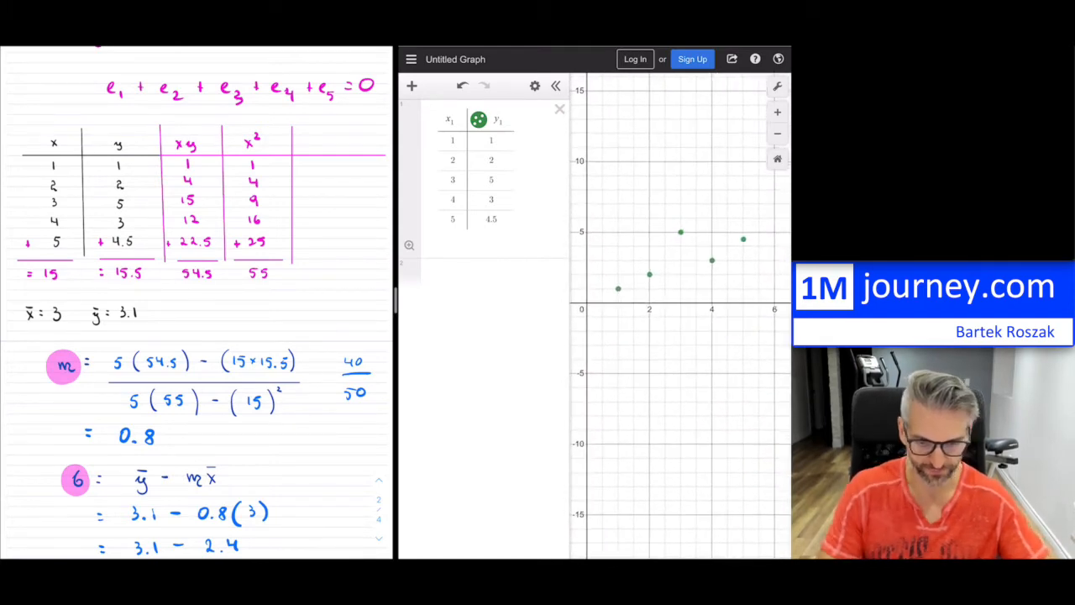
click(496, 275)
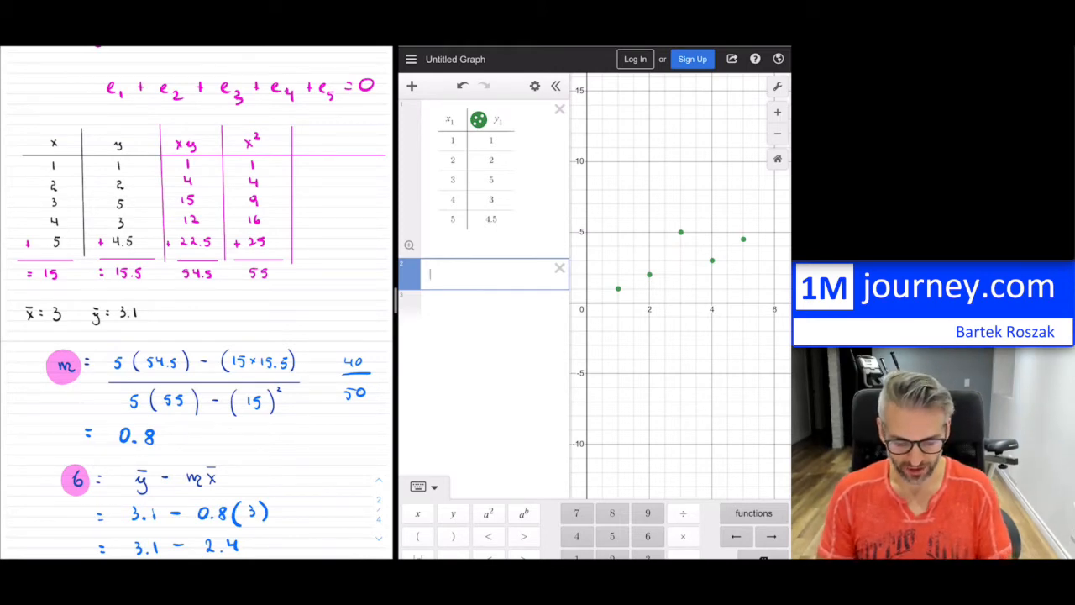
text(1)
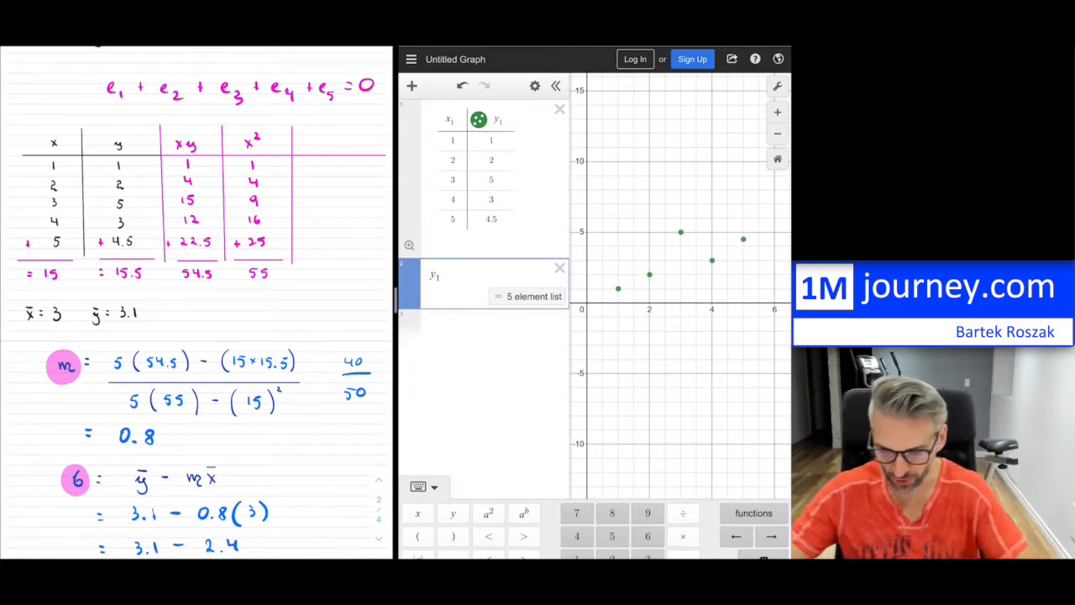
Step: Handwrite "y – 1" and "y₁" in the notes below the equation y = 0.8x + 0.7
scroll(196, 302, down, 3)
scroll(196, 302, down, 5)
mouse_move(56, 350)
mouse_down()
mouse_move(63, 342)
mouse_move(62, 375)
mouse_move(115, 354)
mouse_up()
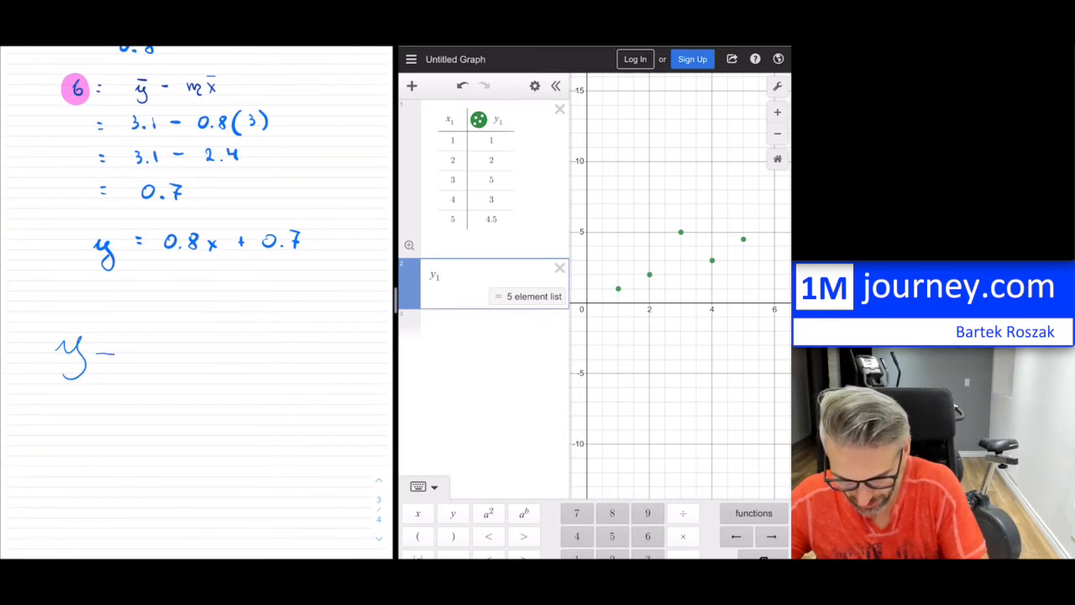
drag(141, 336, 141, 356)
drag(207, 341, 230, 340)
drag(232, 338, 214, 373)
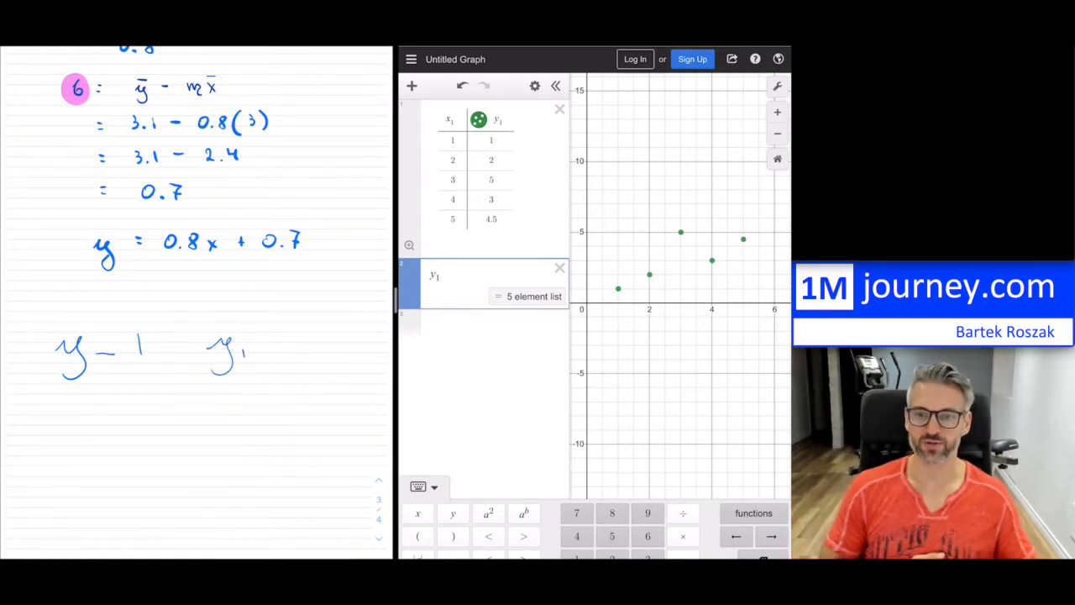
click(379, 538)
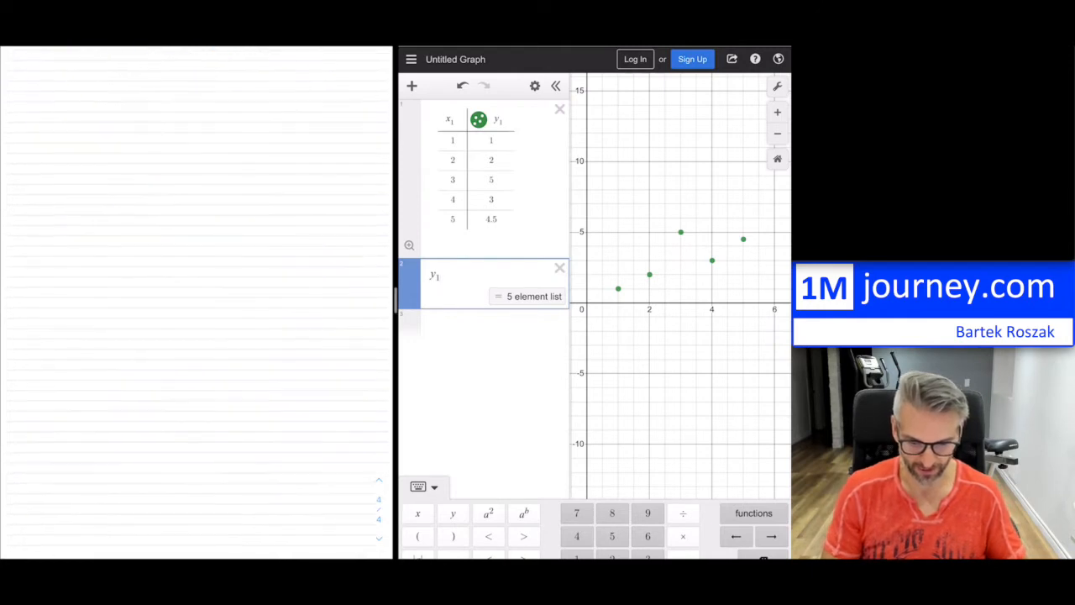
scroll(198, 303, up, 3)
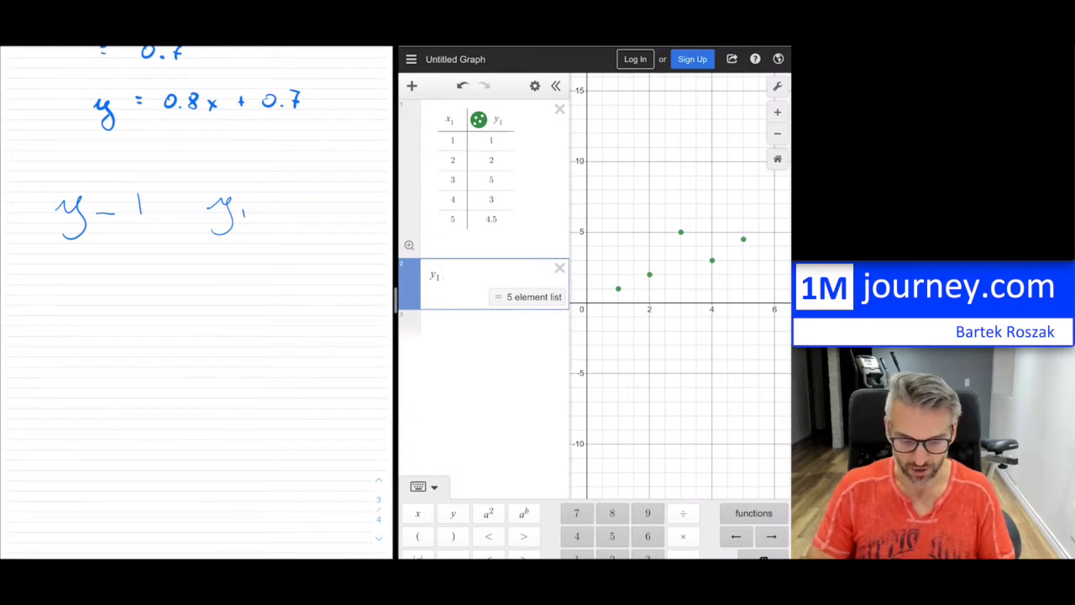
Step: Extend the y₁ expression into the linear regression y₁ ~ mx₁ + b
text(~)
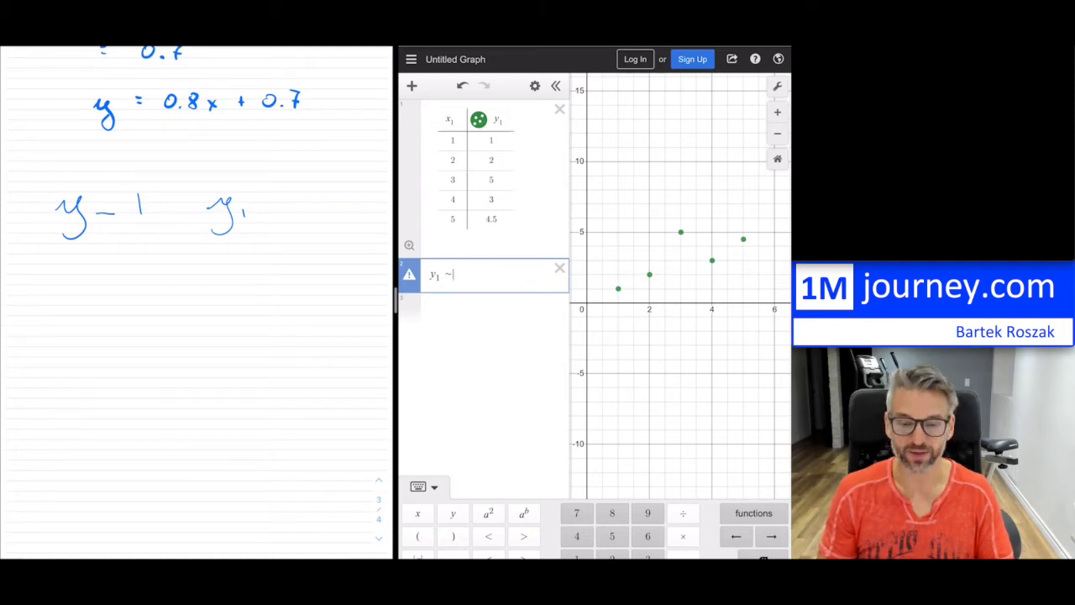
text(m)
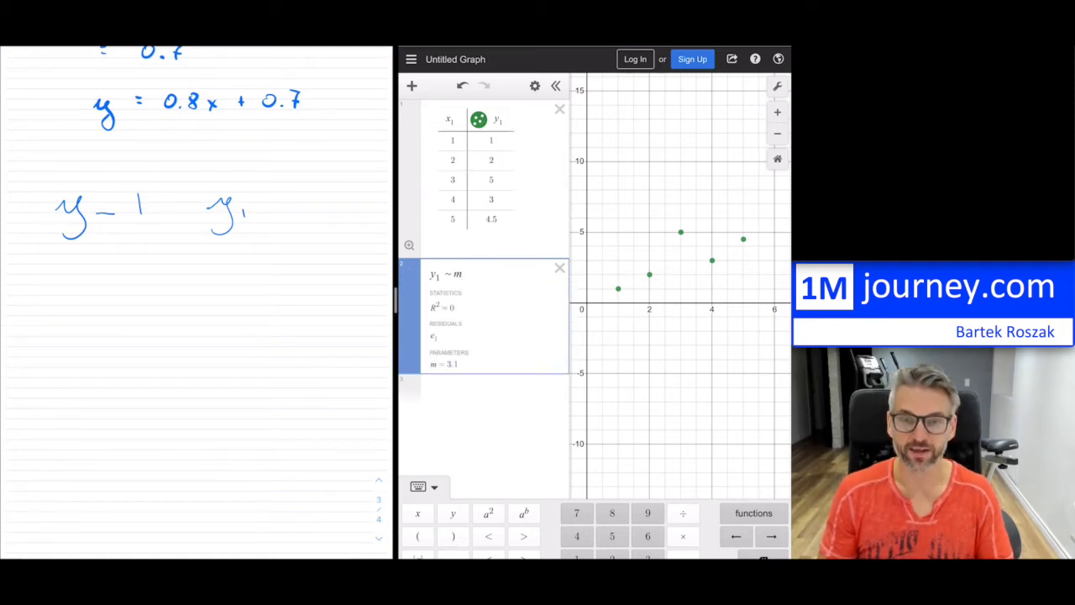
text(x_)
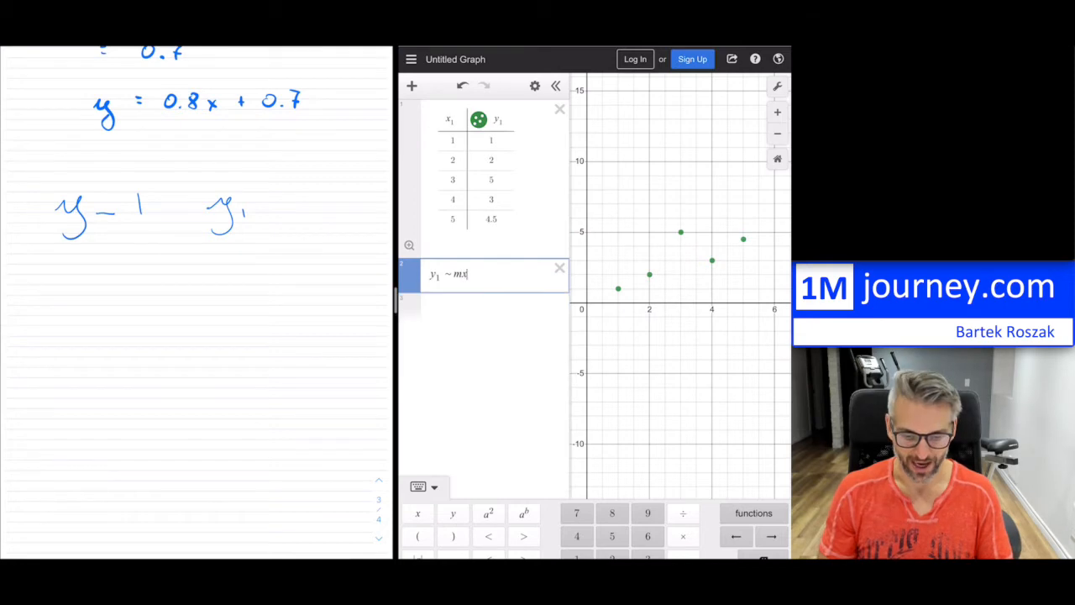
text(1)
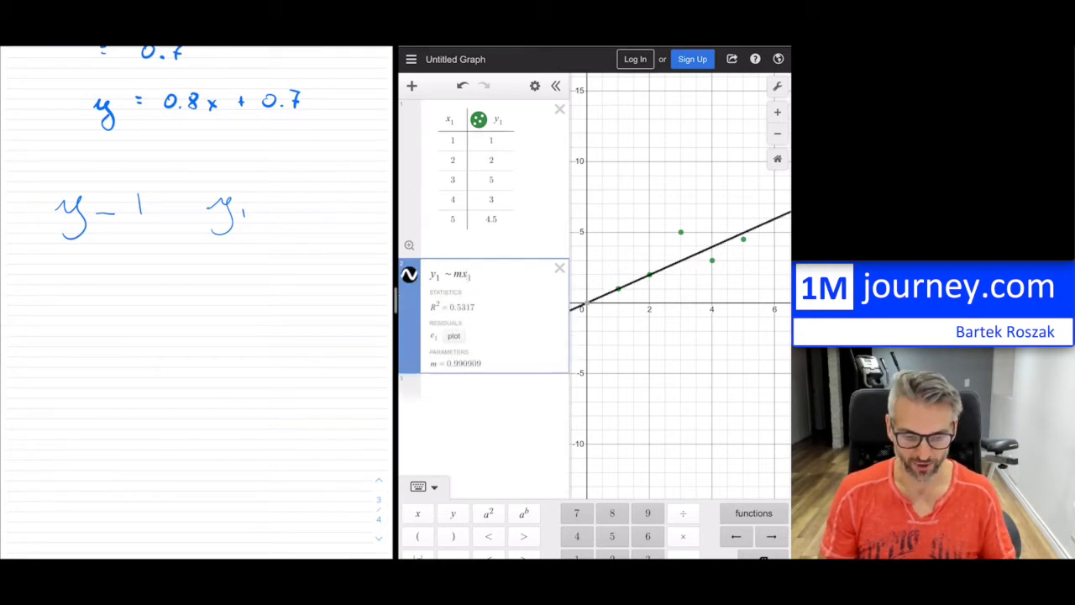
text(+b)
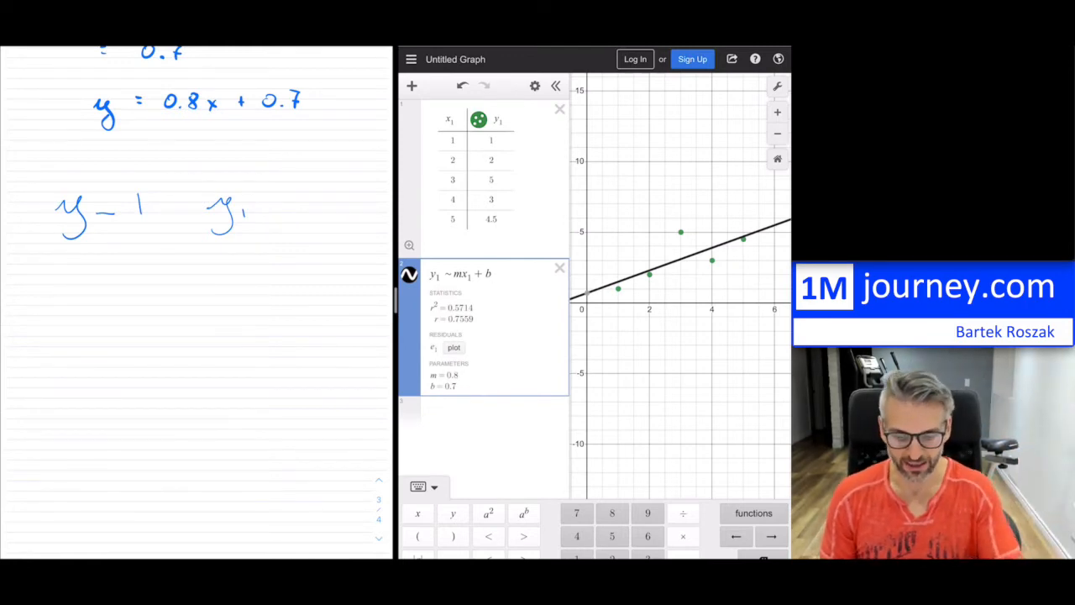
Step: Expand the graphing calculator over the notes and plot the residuals e₁ of the regression
drag(394, 298, 220, 298)
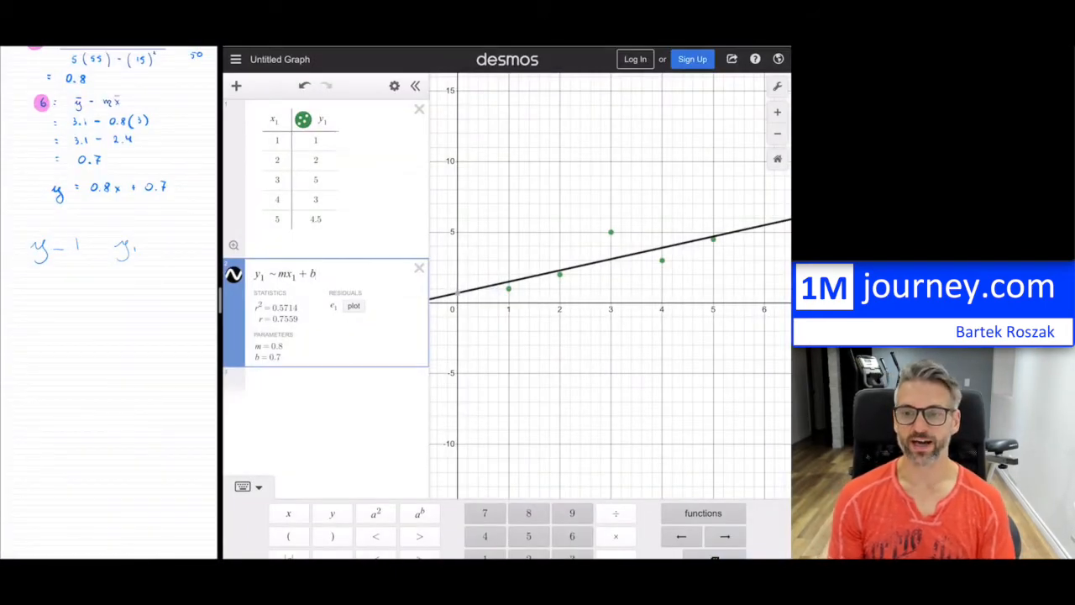
drag(220, 298, 4, 299)
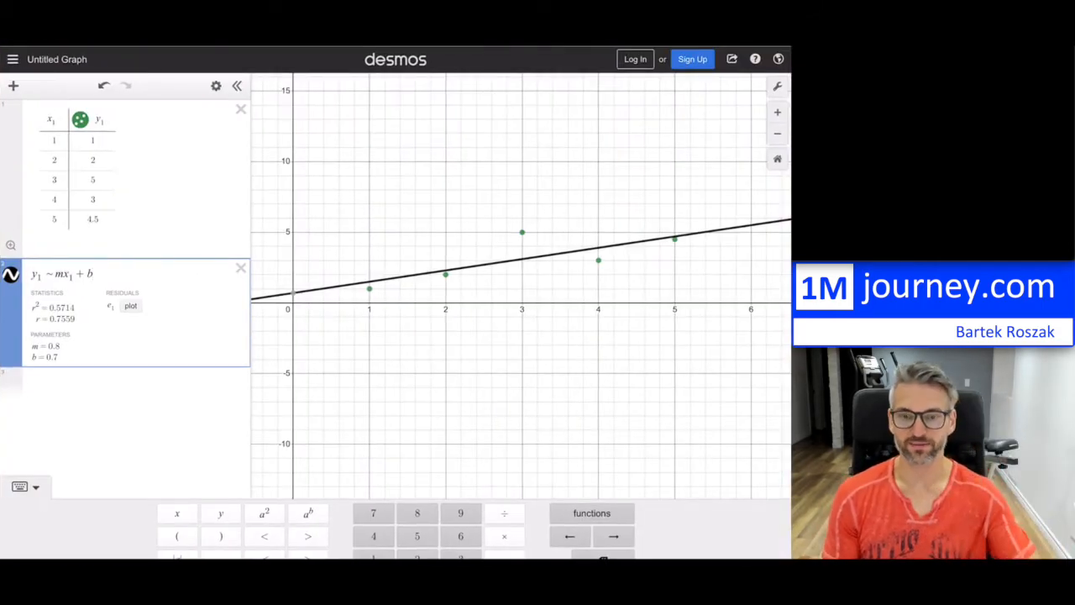
scroll(521, 294, up, 5)
scroll(521, 294, up, 1)
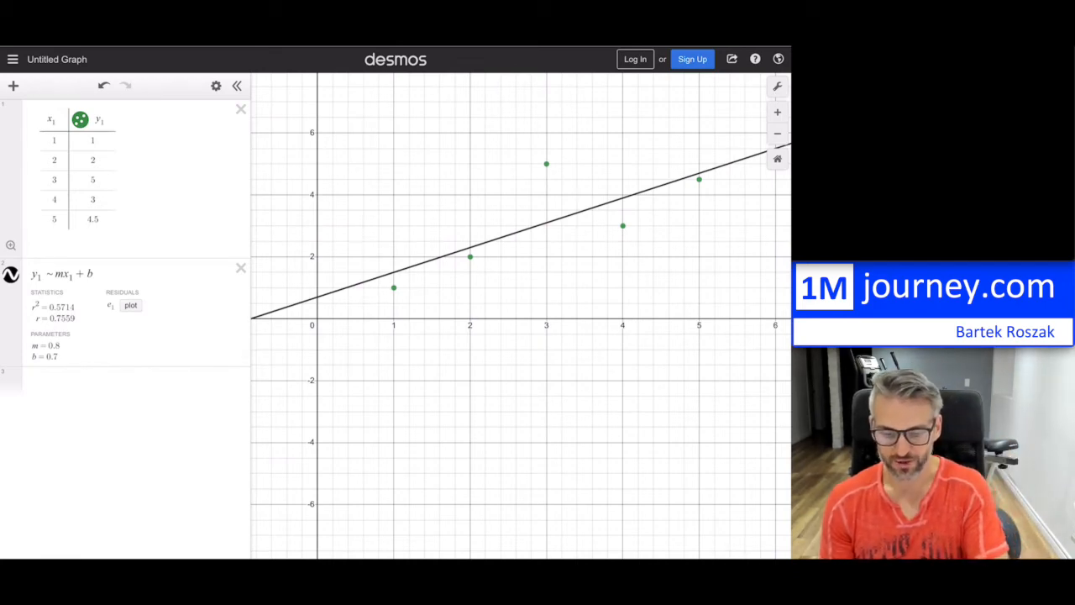
click(130, 305)
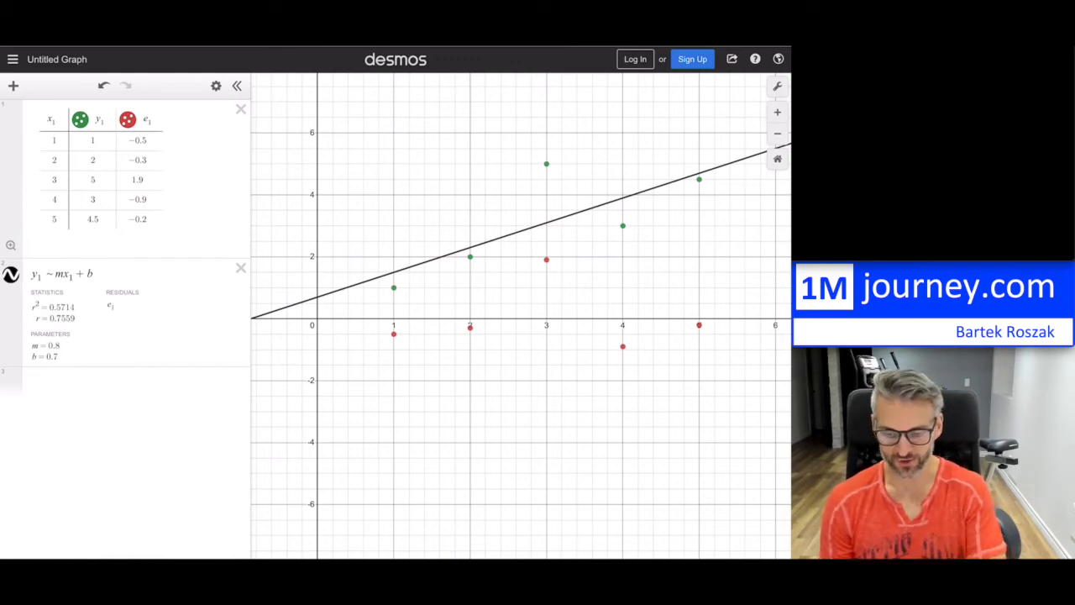
Step: Define the list A = [1,2,3,4,5] in a new expression below the regression
click(134, 382)
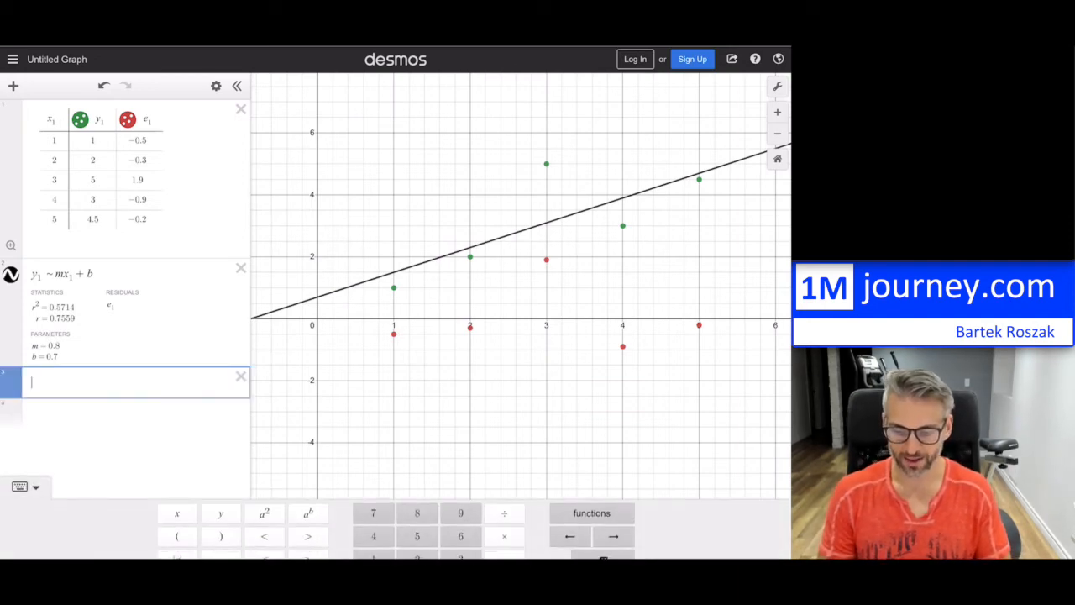
text(A )
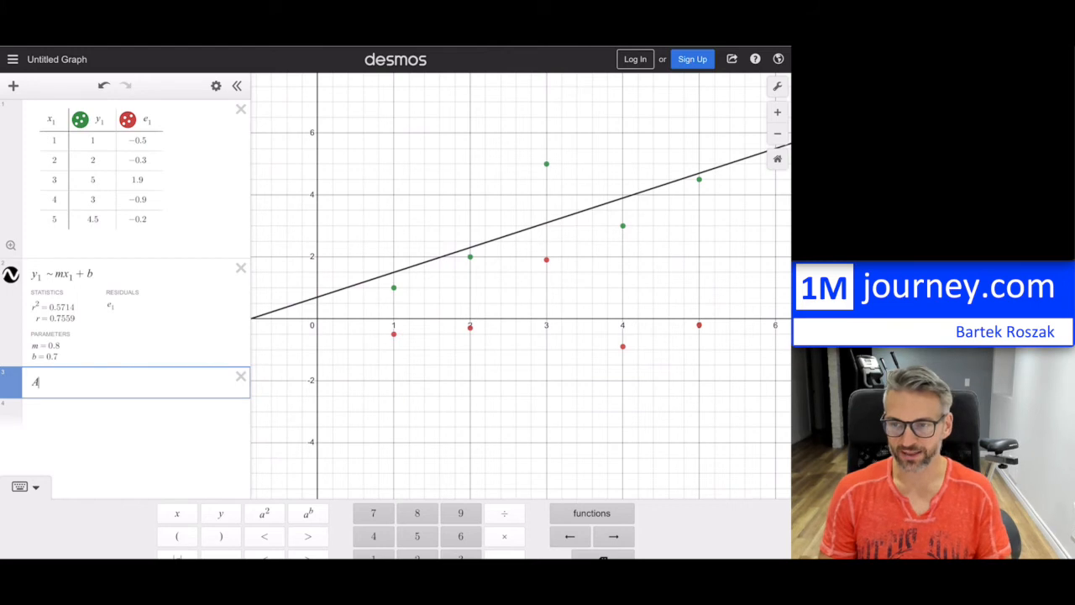
text(= )
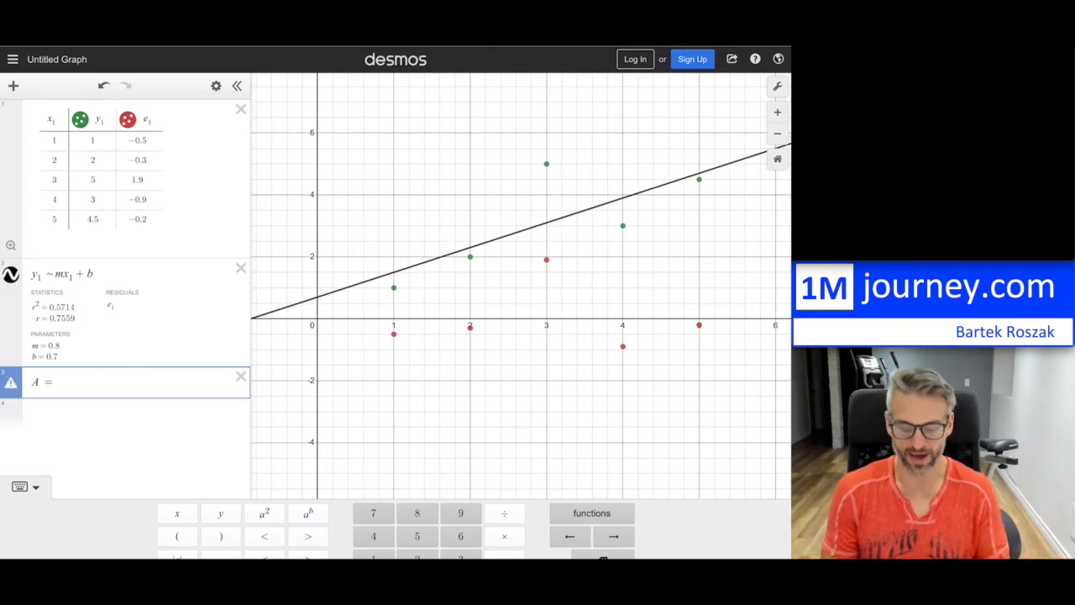
text([1,2)
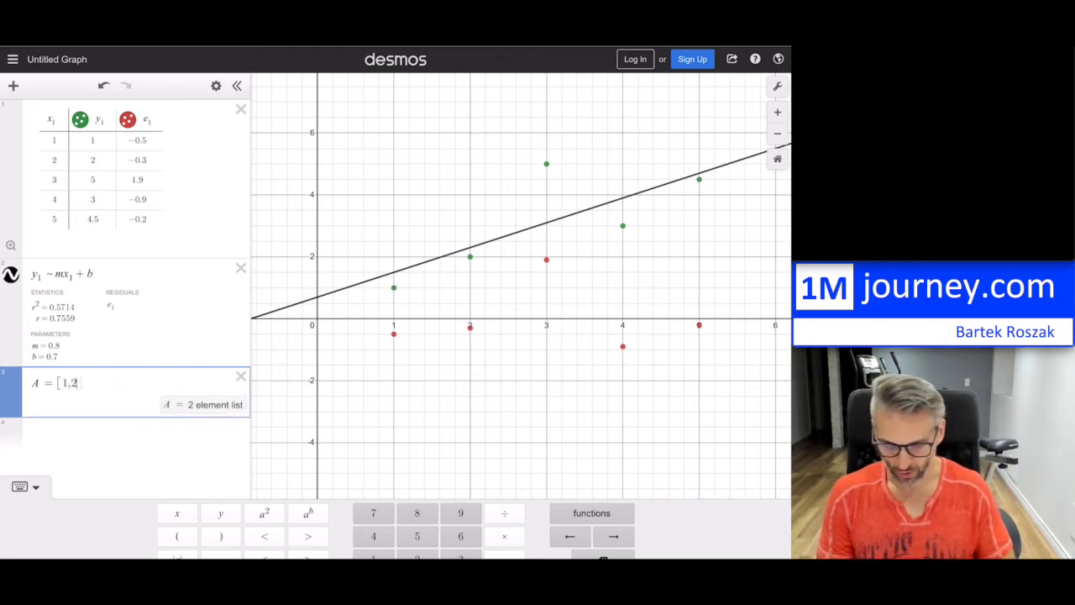
text(,3,4,5)
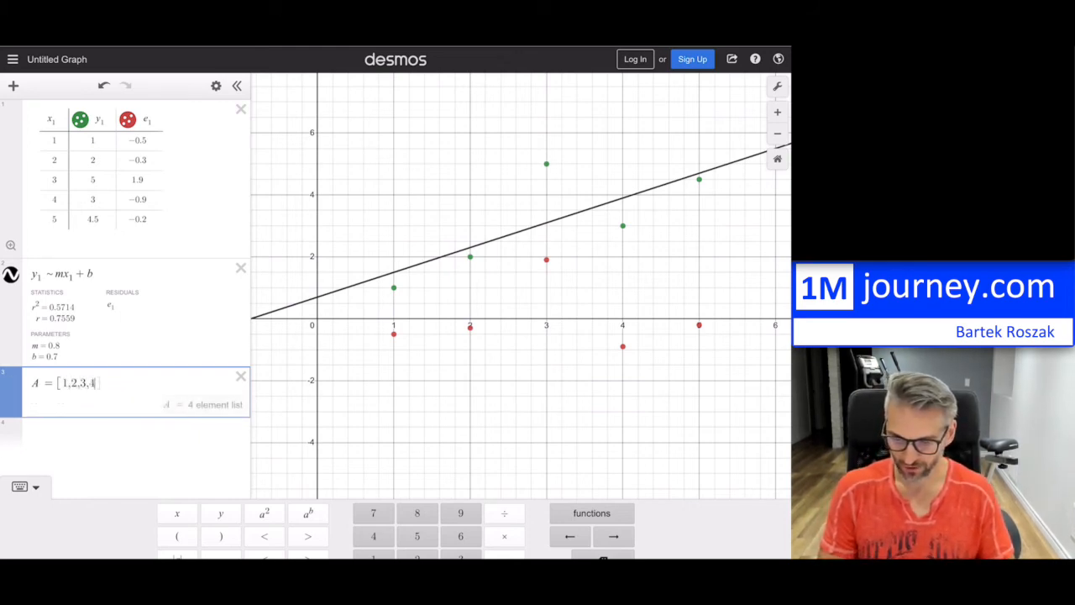
text(])
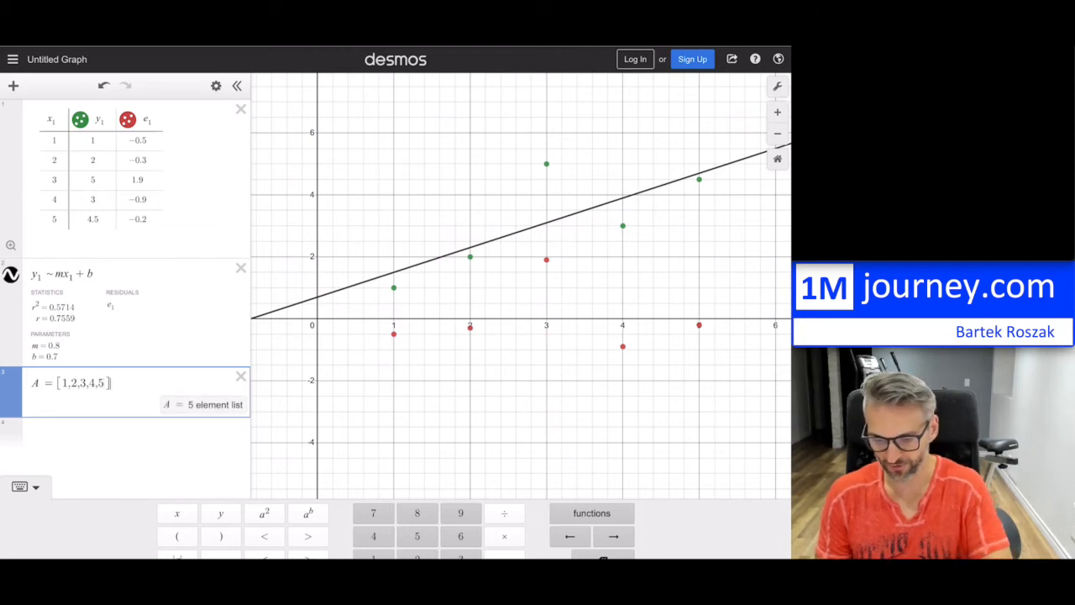
Step: Hide the y₁ ~ mx₁ + b regression line and define the list B = [1,2,5,3,4.5] below list A
key(Return)
click(10, 275)
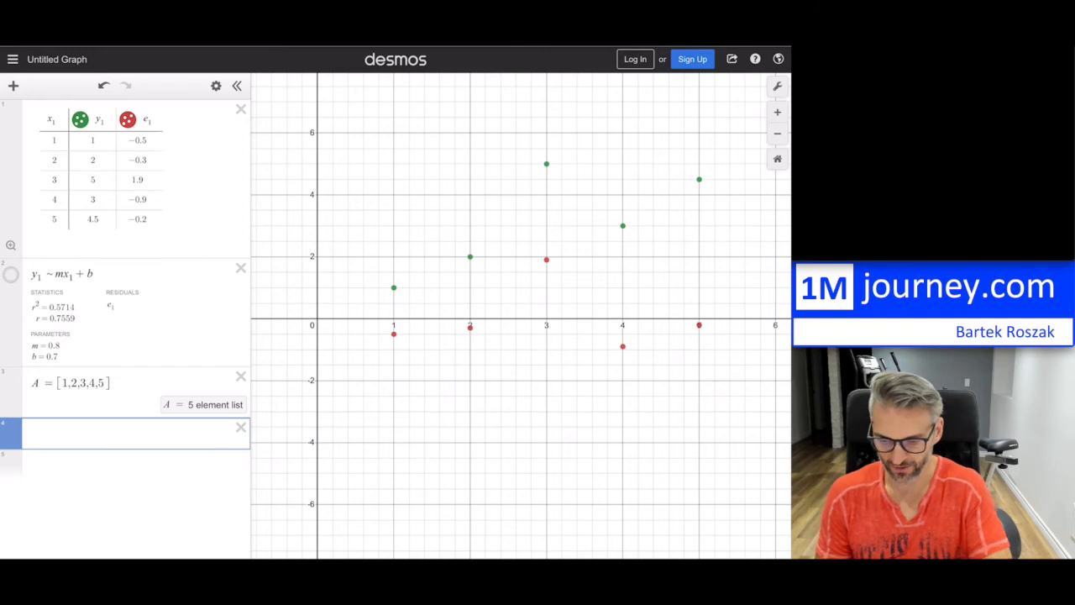
text(B = [)
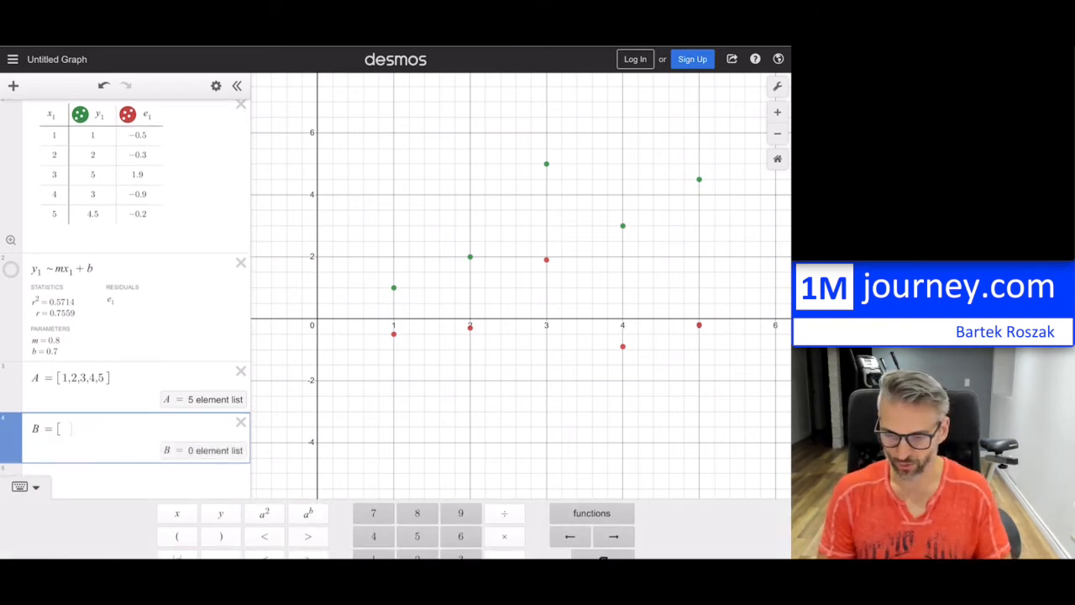
text(1,2,5,3,4.5])
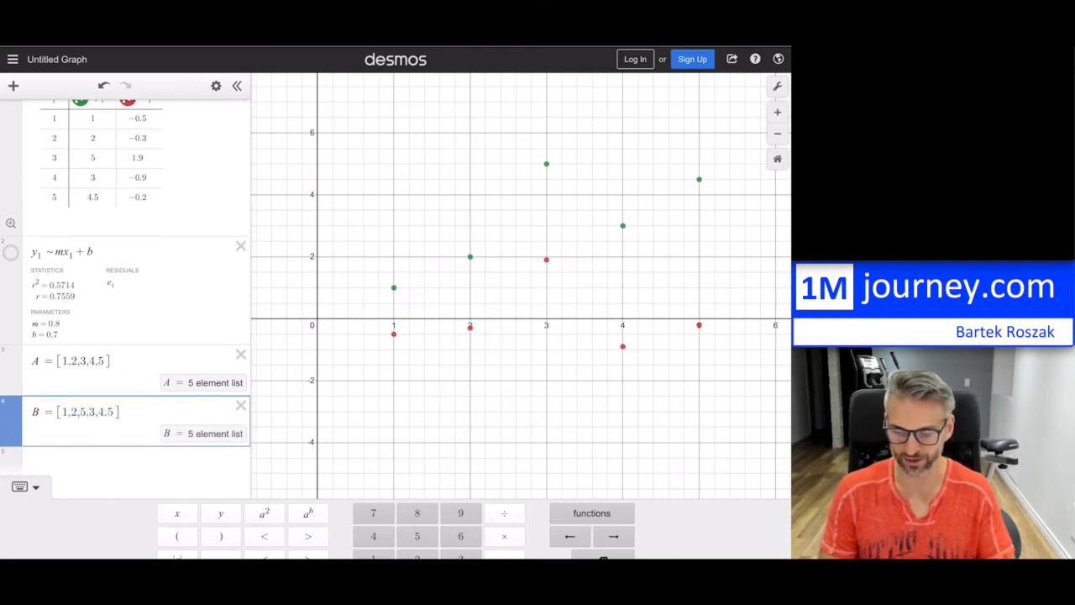
Step: Fit the linear regression B ~ mA + b to the two lists in a new expression below list B
scroll(125, 298, down, 1)
key(Return)
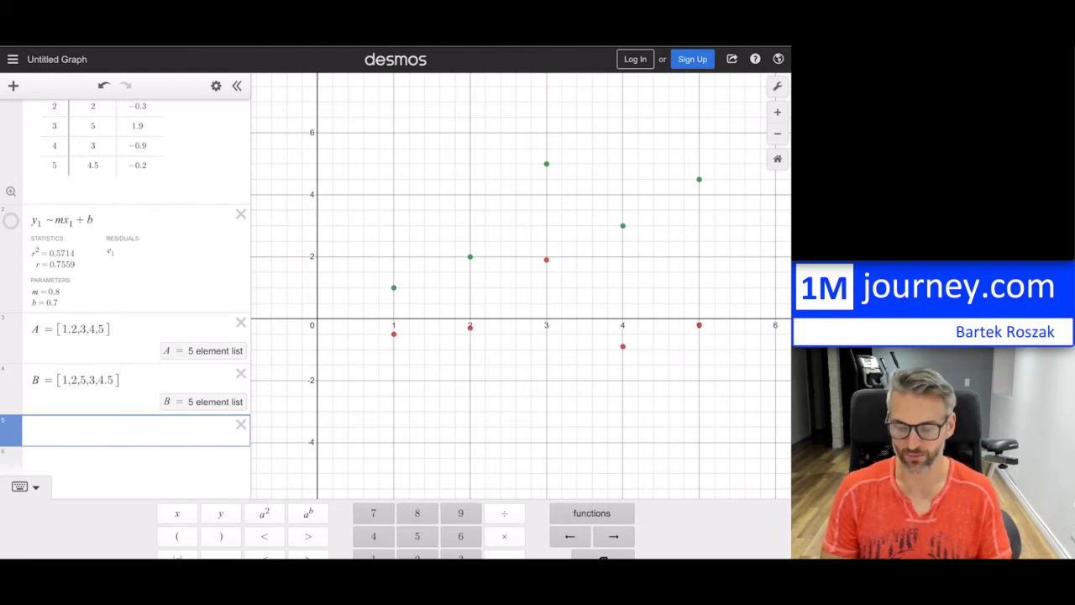
text(B ~ )
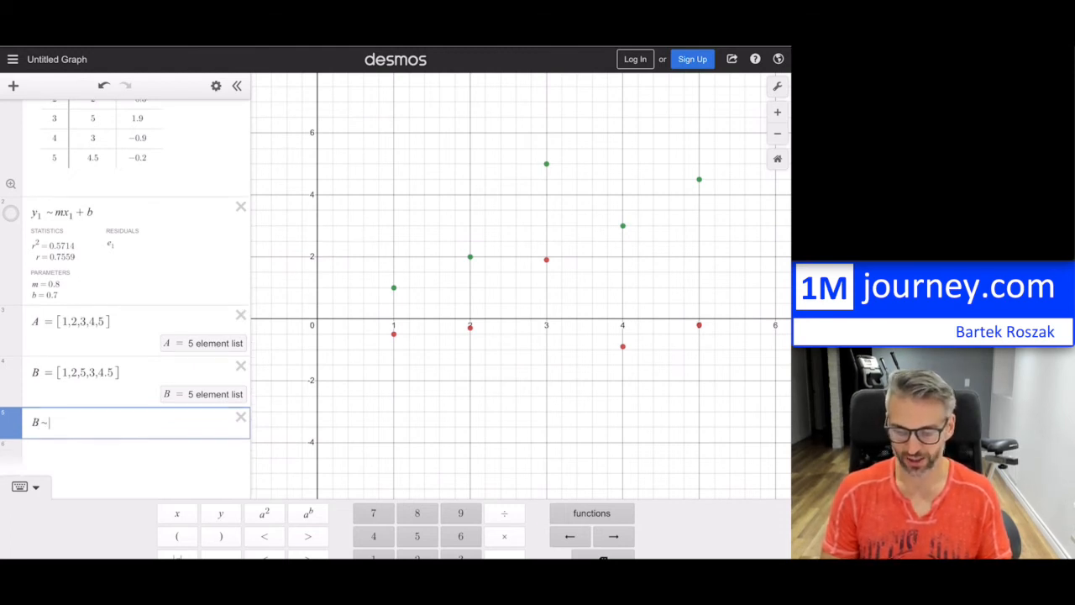
text(m)
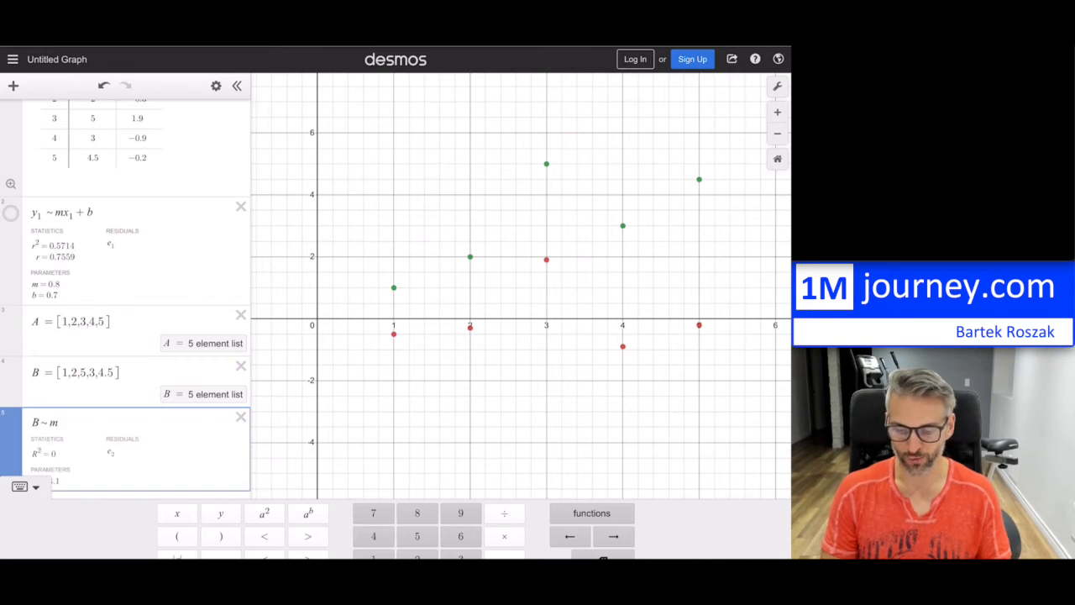
text(A )
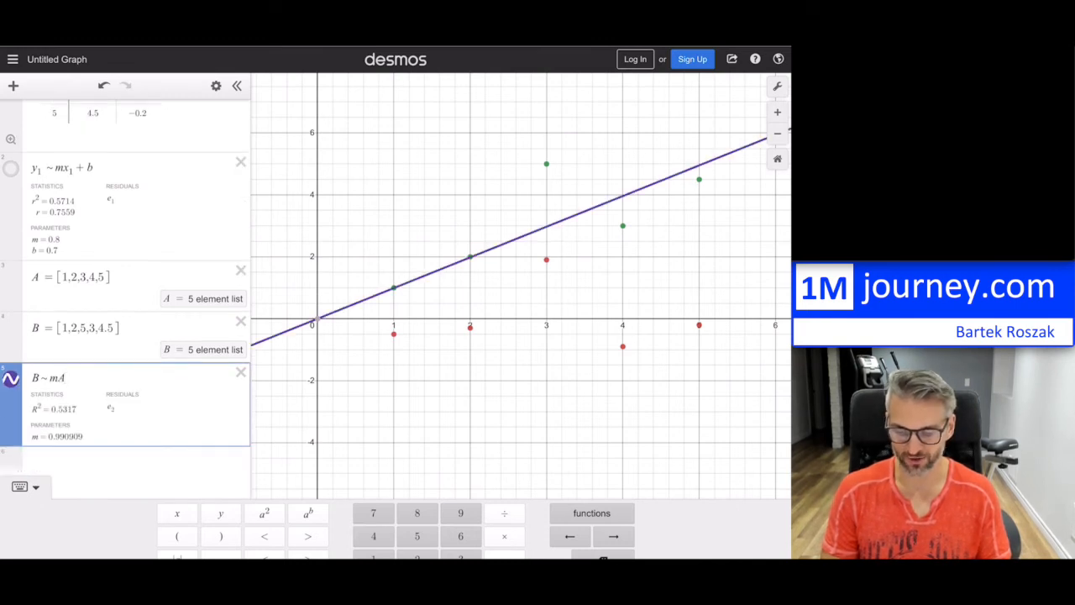
text(+ b)
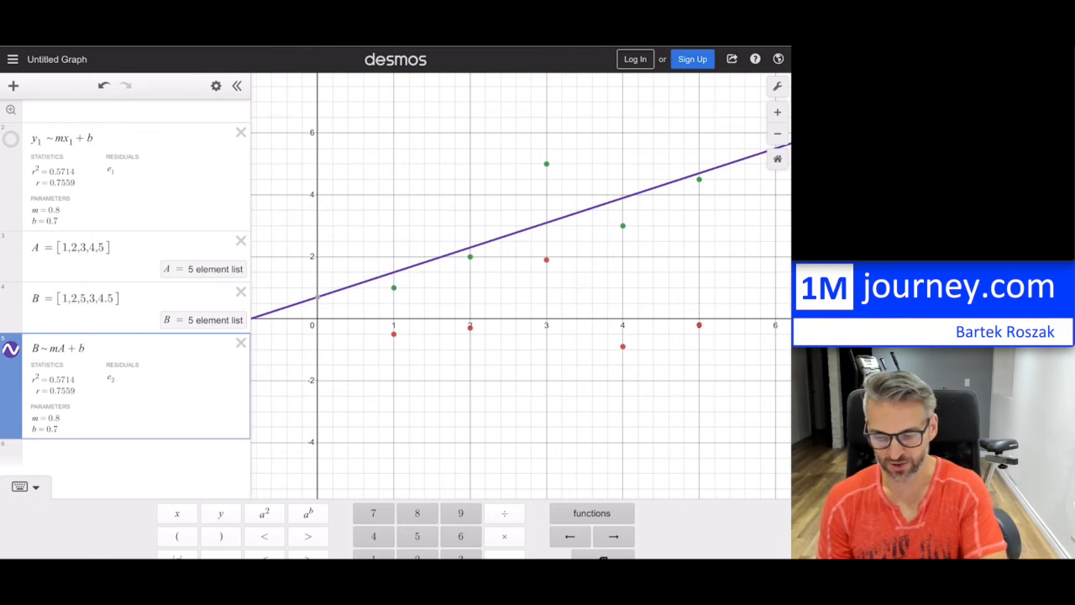
Step: Show the y₁ ~ mx₁ + b line to compare it with the line fitted from the lists, and hide it again
click(10, 237)
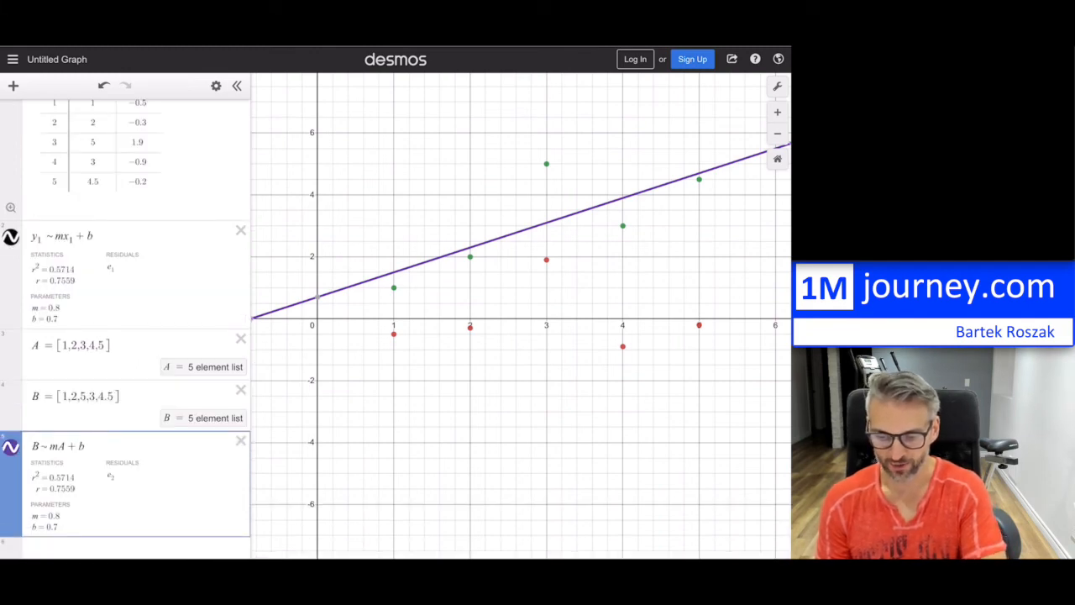
scroll(126, 328, up, 2)
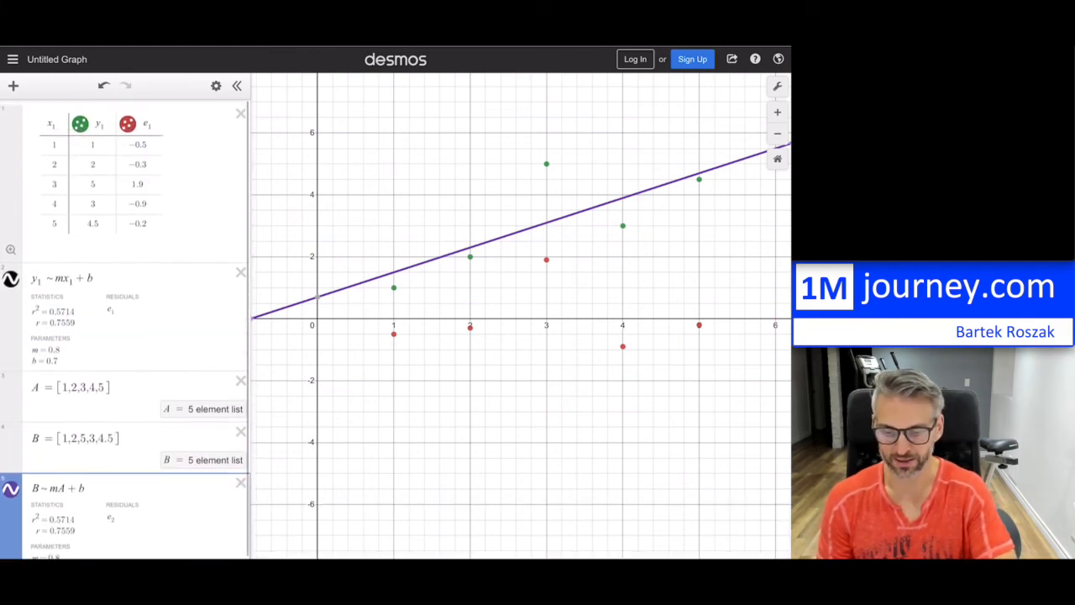
click(10, 275)
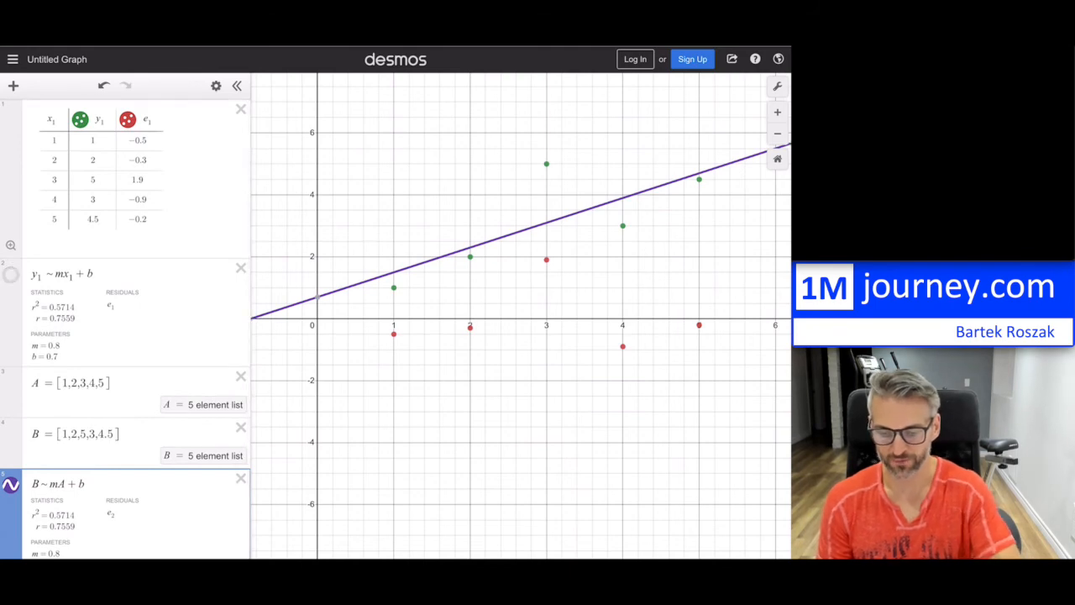
scroll(126, 328, down, 2)
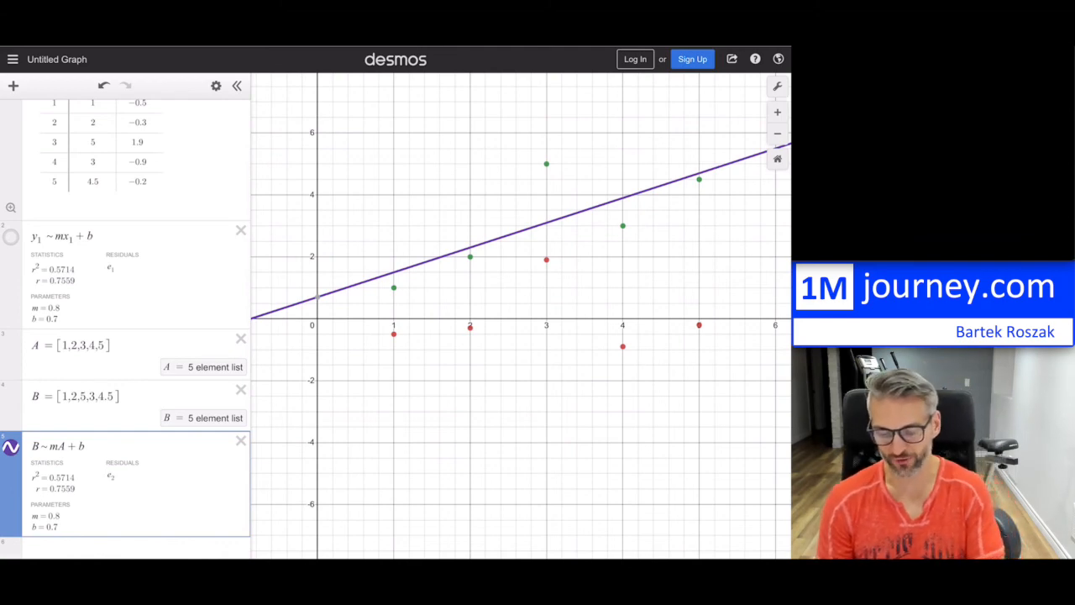
key(Return)
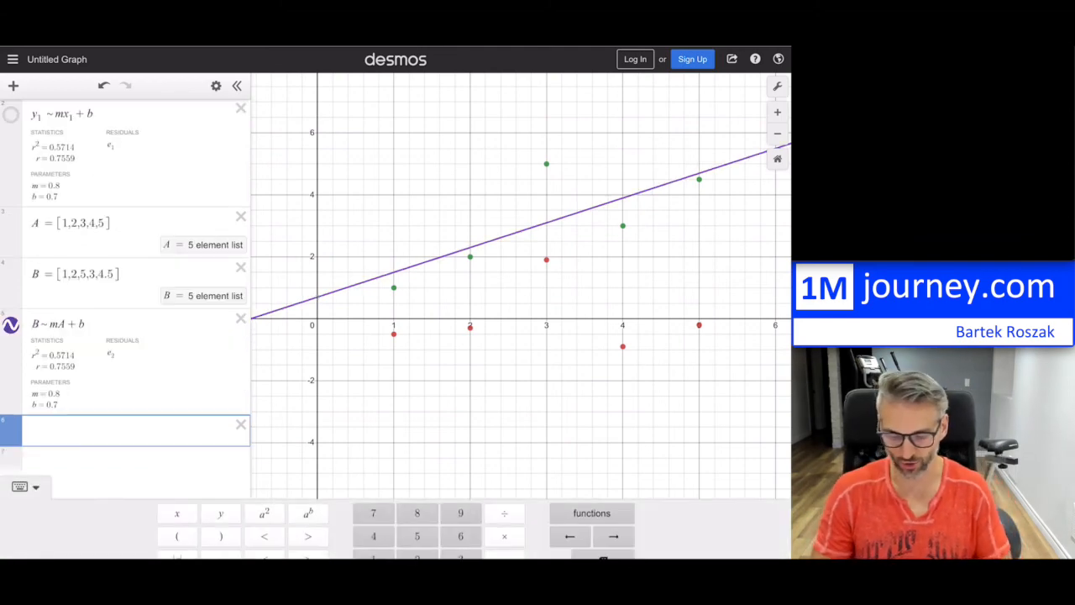
text(e)
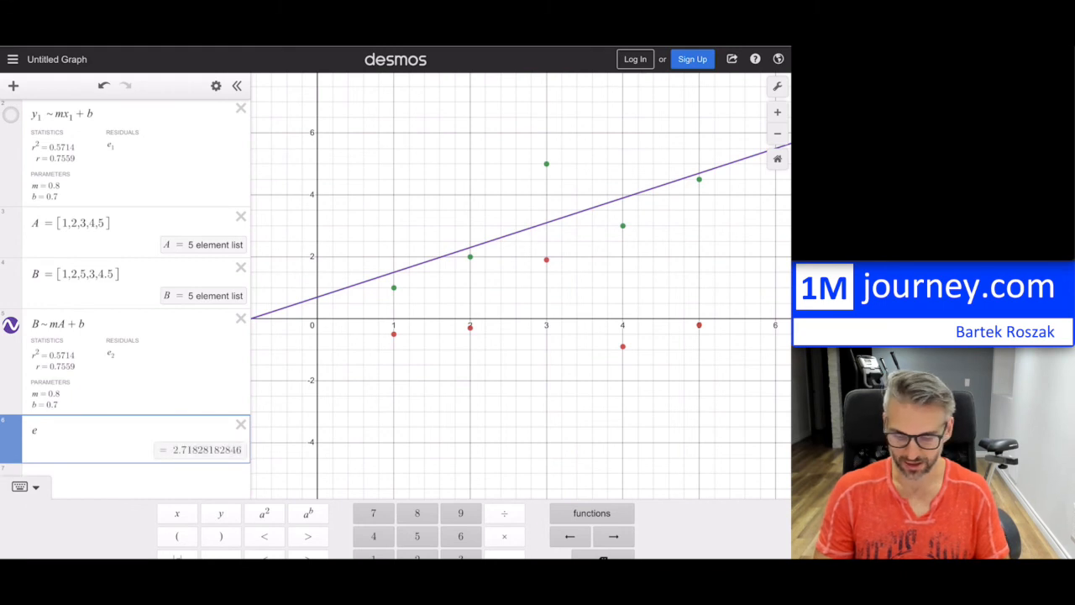
text(_2)
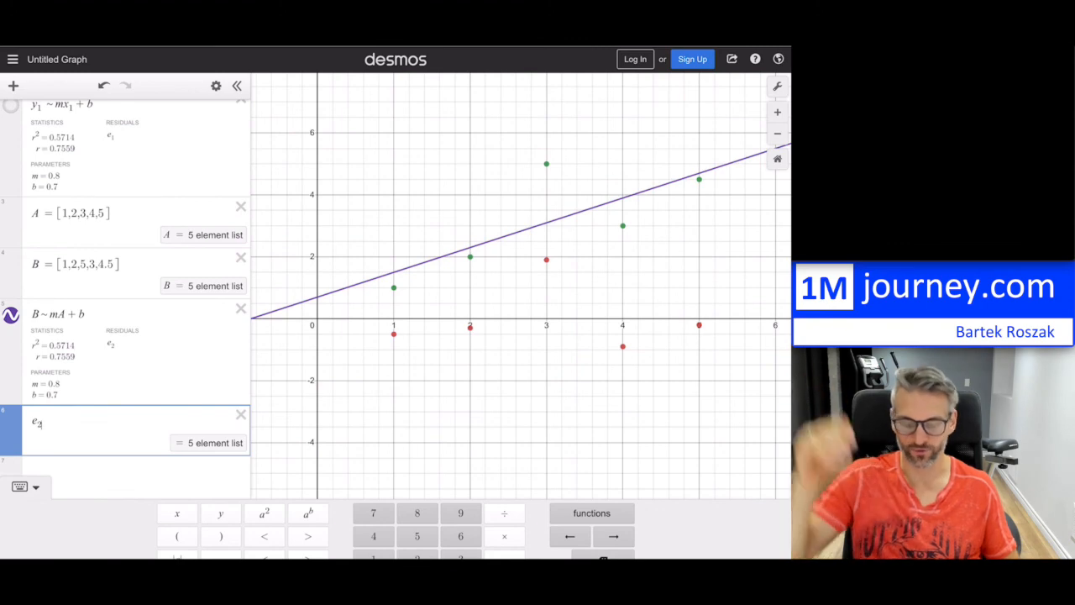
key(BackSpace)
key(BackSpace)
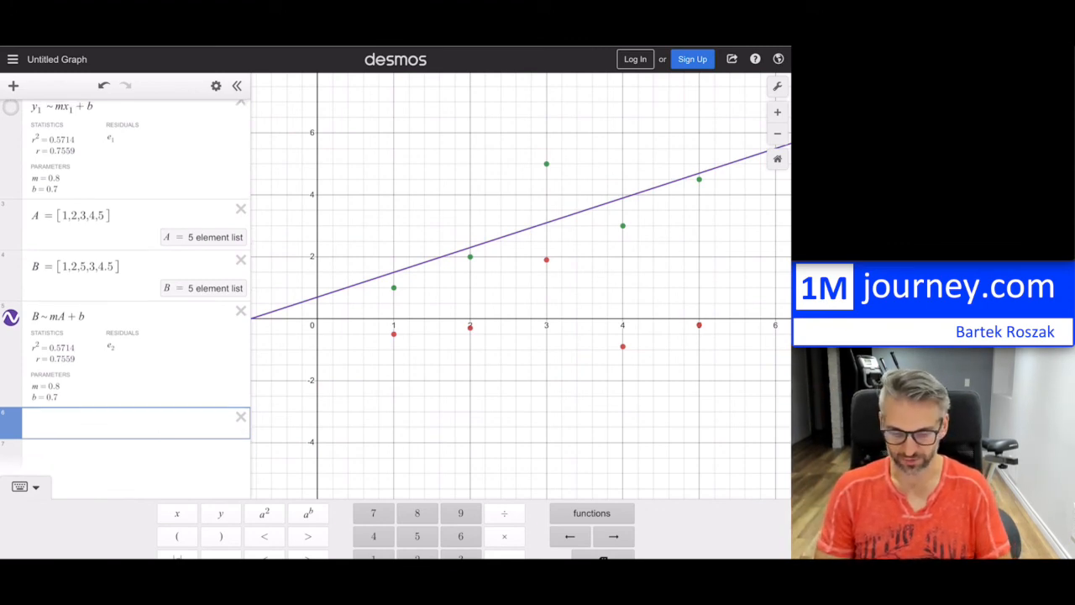
Step: Plot the residuals of the list regression as the points (A, e₂) in the empty expression
text(()
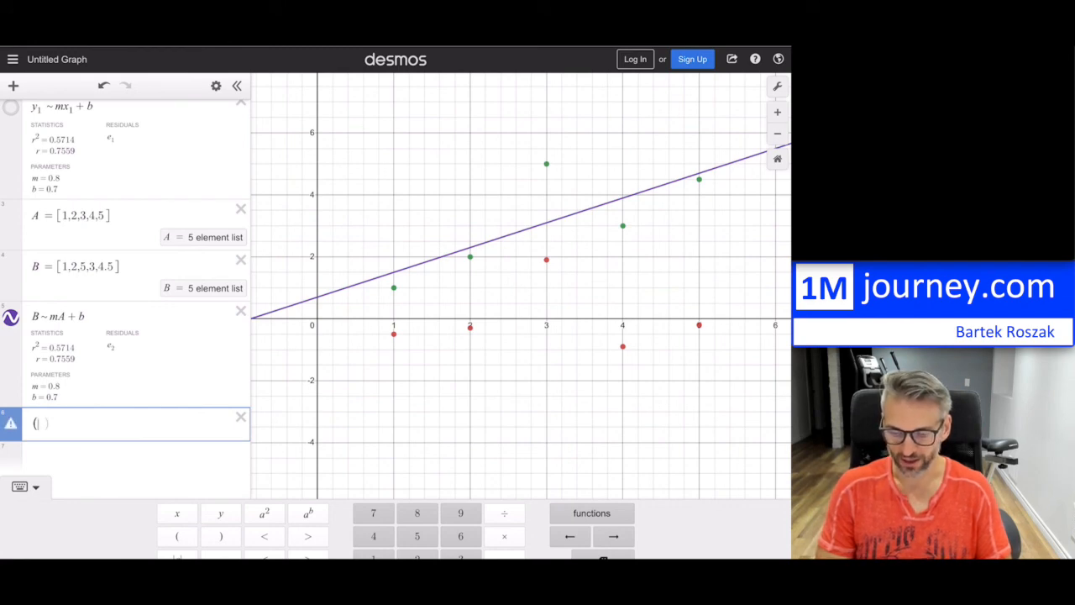
text(A)
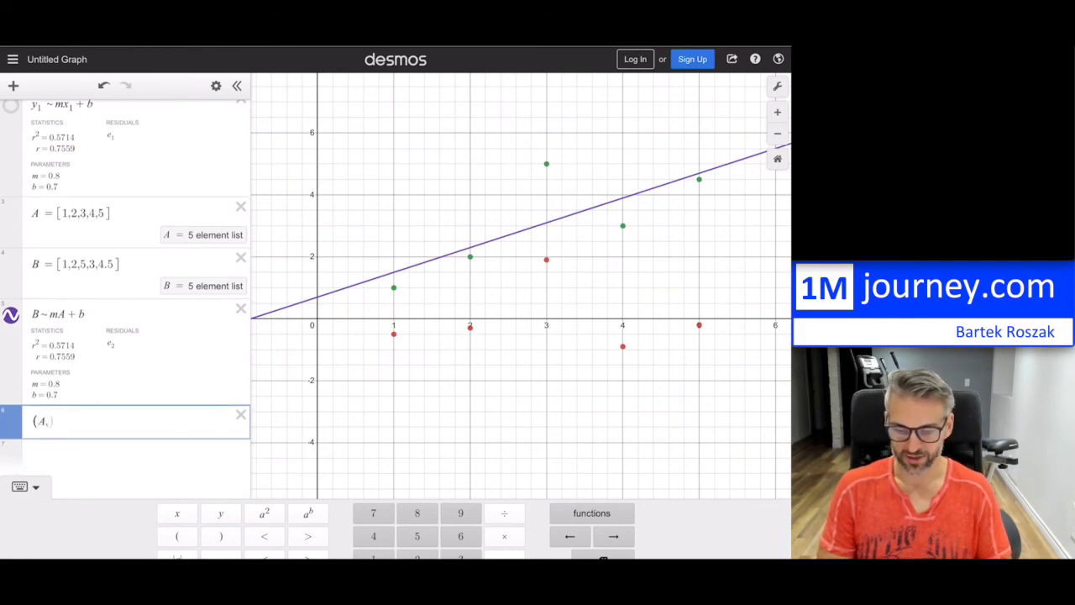
text(,)
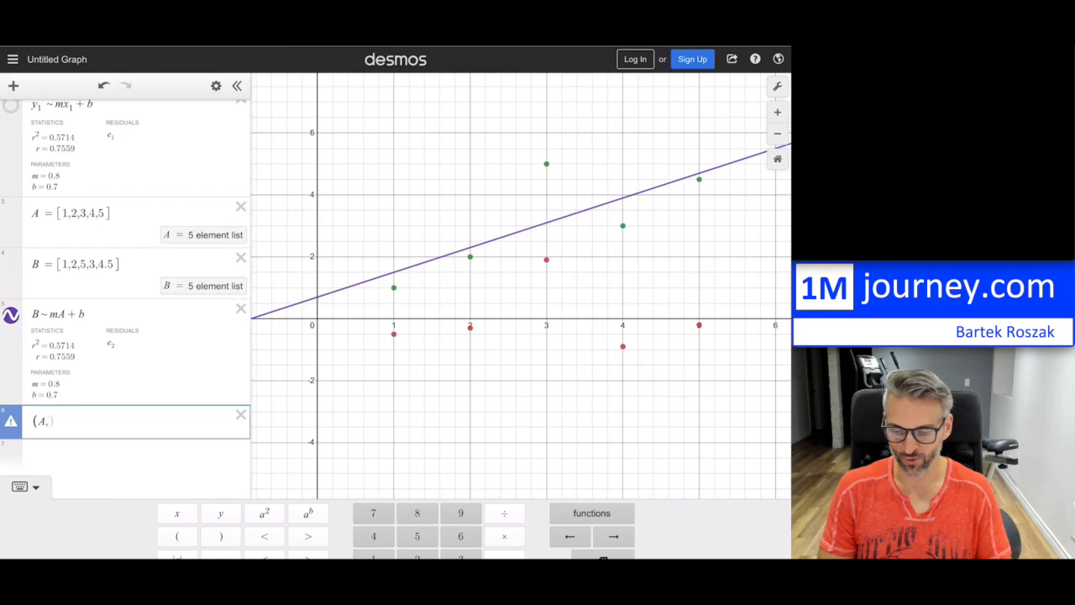
text(e_2)
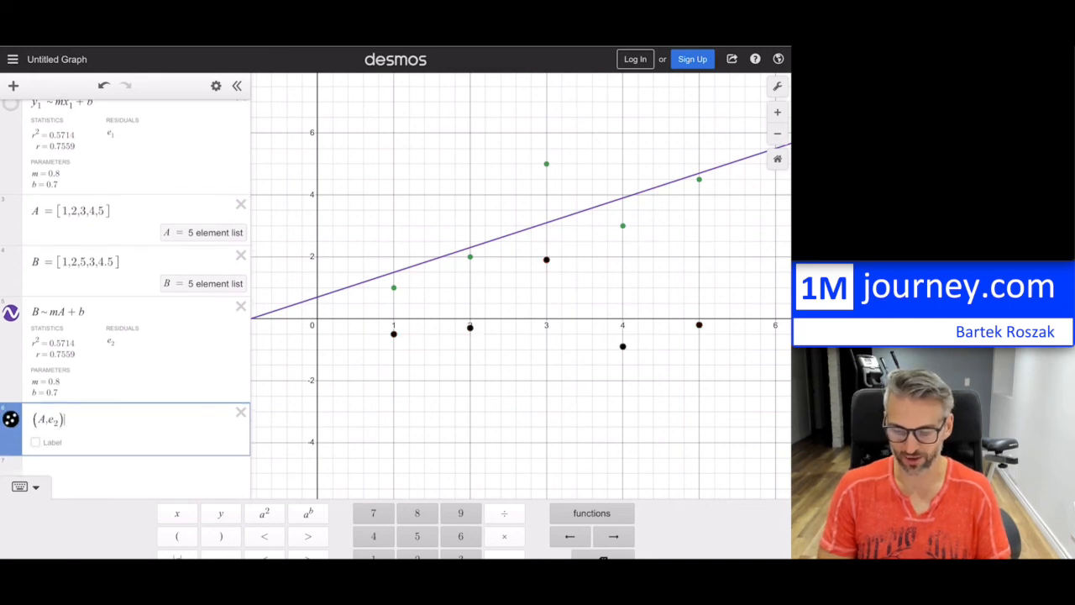